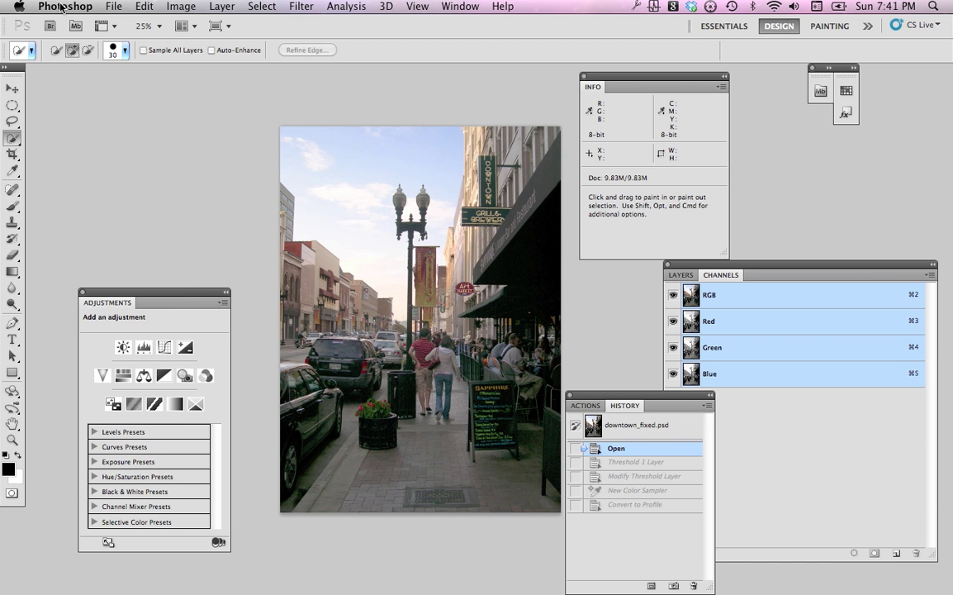
Check the Mech-Digi-Requirements-2011 PDF's 300% SWOP ink limit in Adobe Reader, then return to Photoshop
{"action": "key", "text": "super+Tab"}
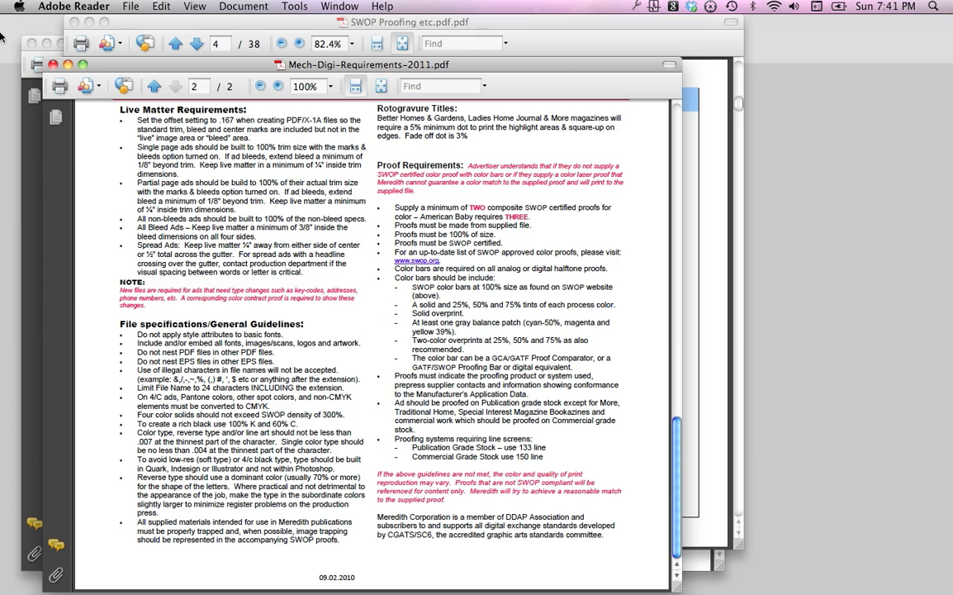
{"action": "key", "text": "super+Tab"}
{"action": "key", "text": "super+Tab"}
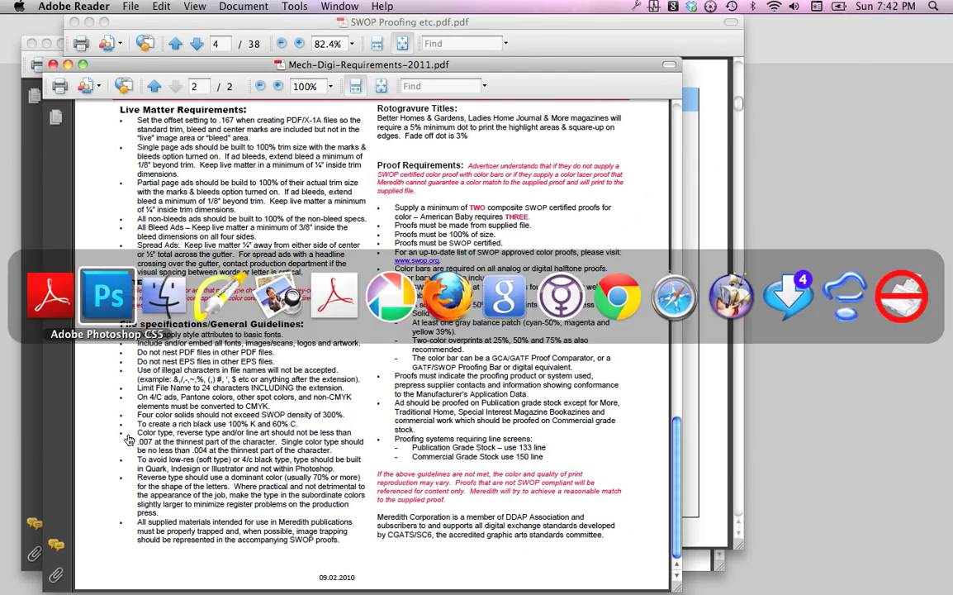
{"action": "key", "text": "super+Tab"}
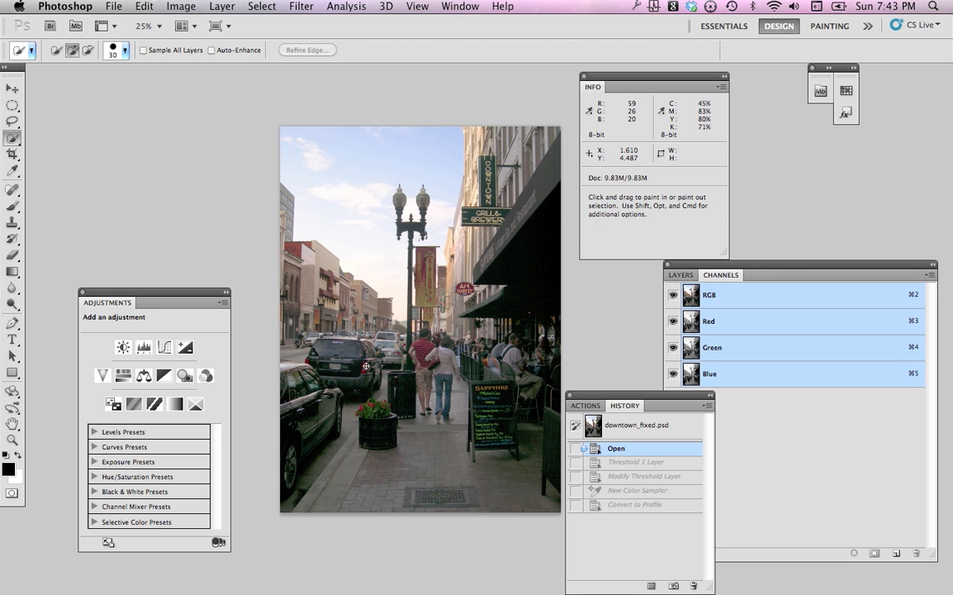
Add a Threshold adjustment layer and set its level to 1 to isolate the darkest areas
{"action": "left_click", "coordinate": [681, 275]}
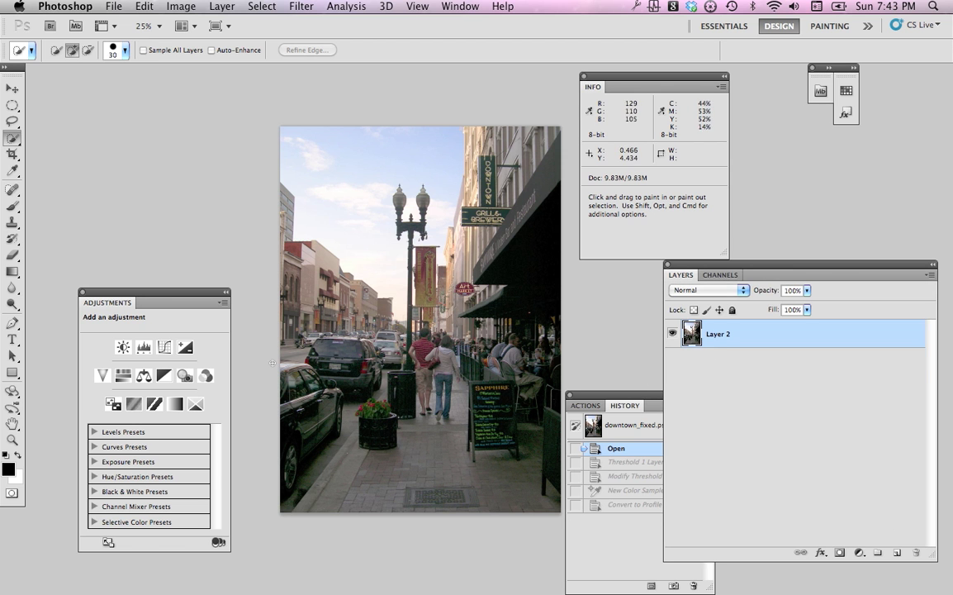
{"action": "left_click", "coordinate": [155, 405]}
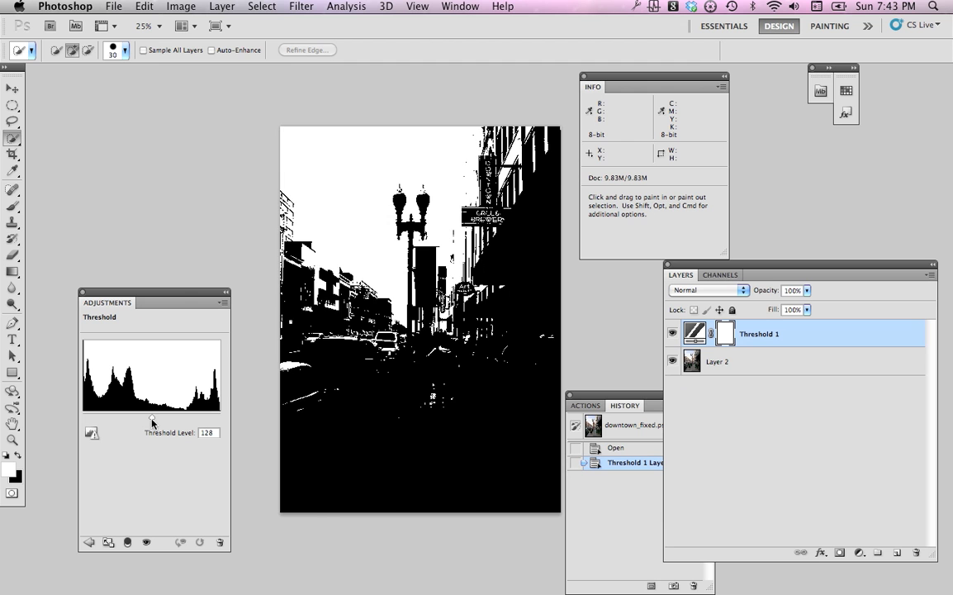
{"action": "left_click_drag", "start_coordinate": [151, 418], "coordinate": [79, 418]}
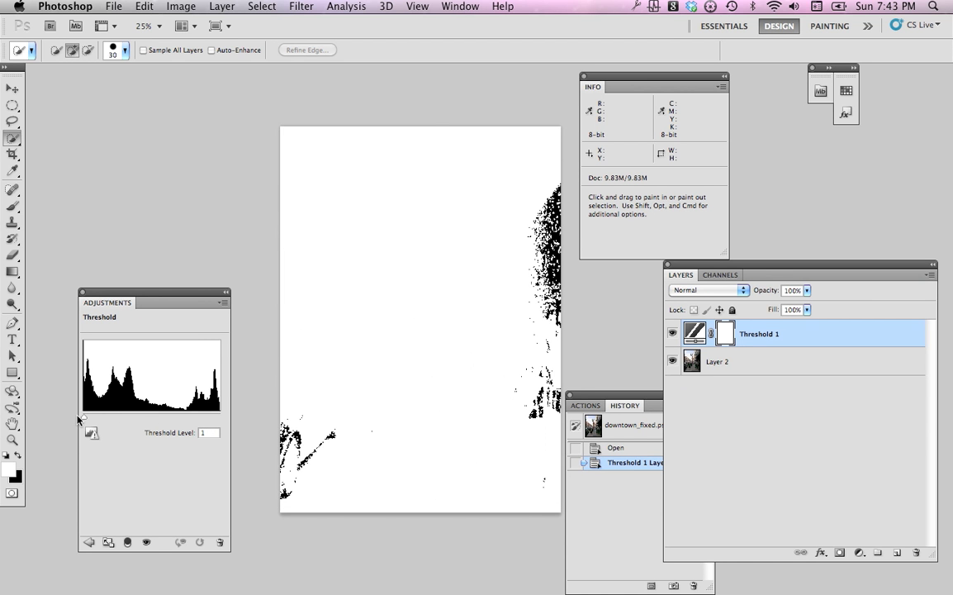
{"action": "left_click_drag", "start_coordinate": [79, 418], "coordinate": [78, 418]}
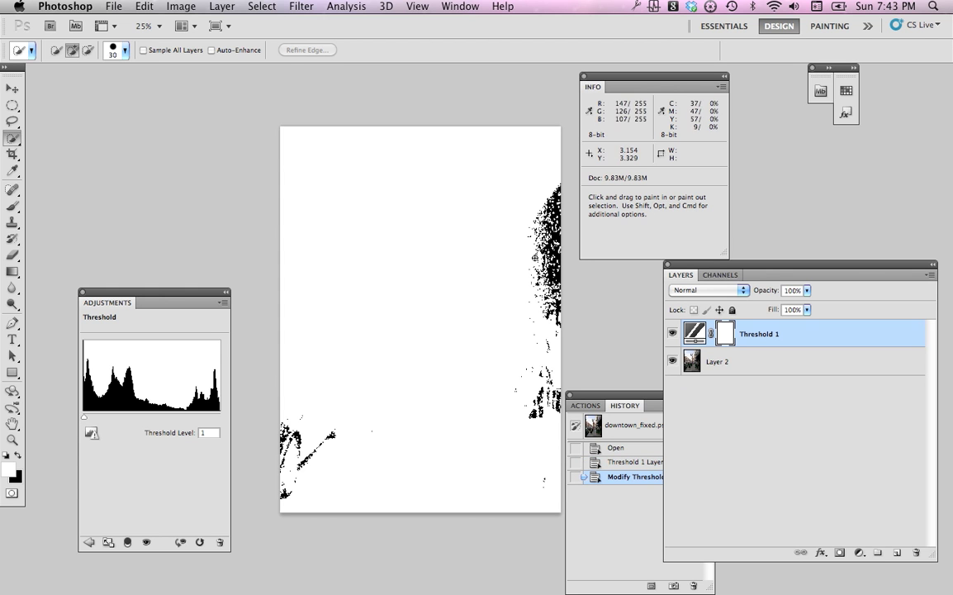
Place colour sampler #1 on the darkest spot, then hide the Threshold 1 layer
{"action": "left_click", "coordinate": [13, 170]}
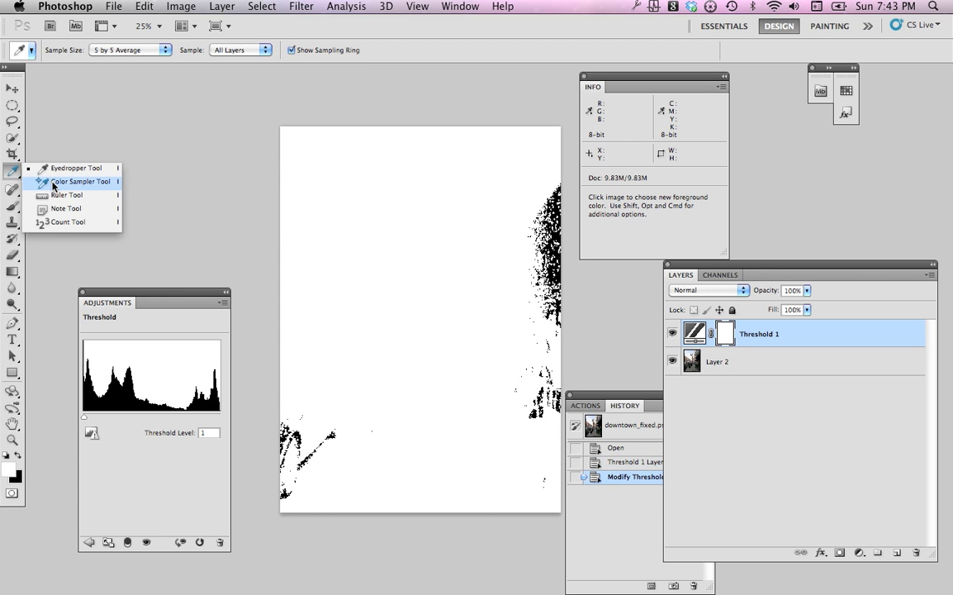
{"action": "left_click", "coordinate": [78, 181]}
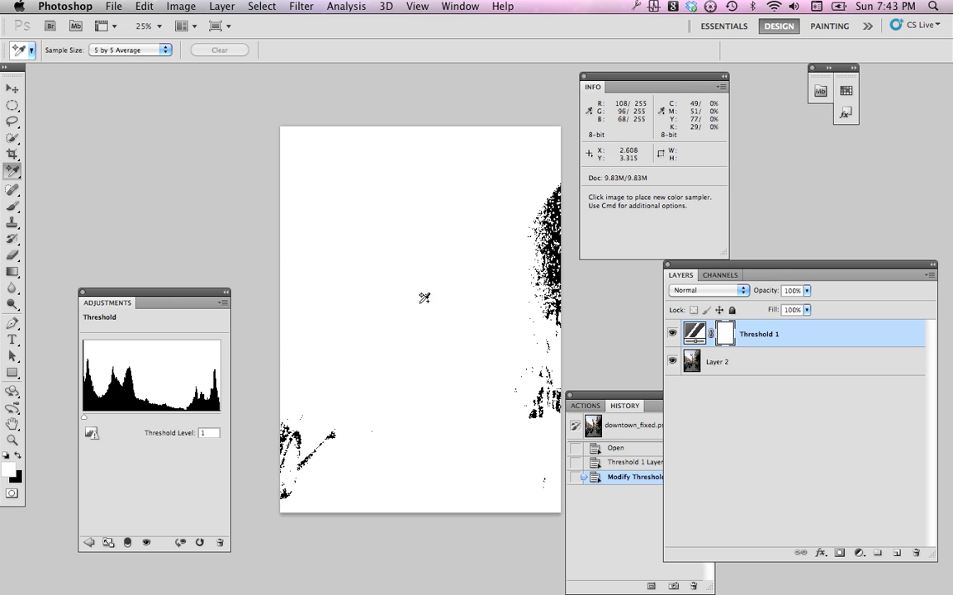
{"action": "left_click", "coordinate": [561, 238]}
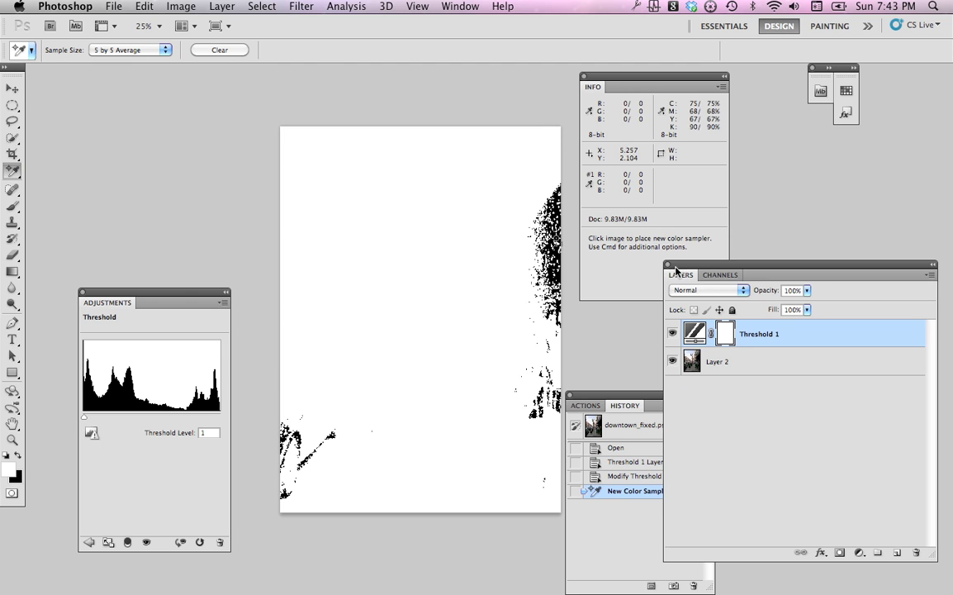
{"action": "left_click", "coordinate": [673, 333]}
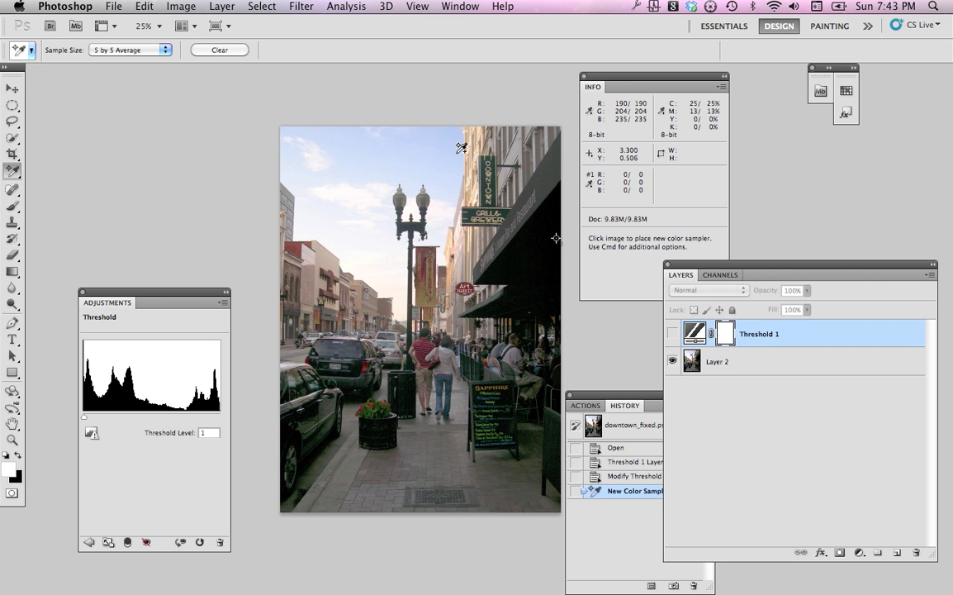
Select Layer 2 and start Convert to Profile with the U.S. Web Coated (SWOP) v2 destination
{"action": "left_click", "coordinate": [719, 362]}
{"action": "left_click", "coordinate": [720, 274]}
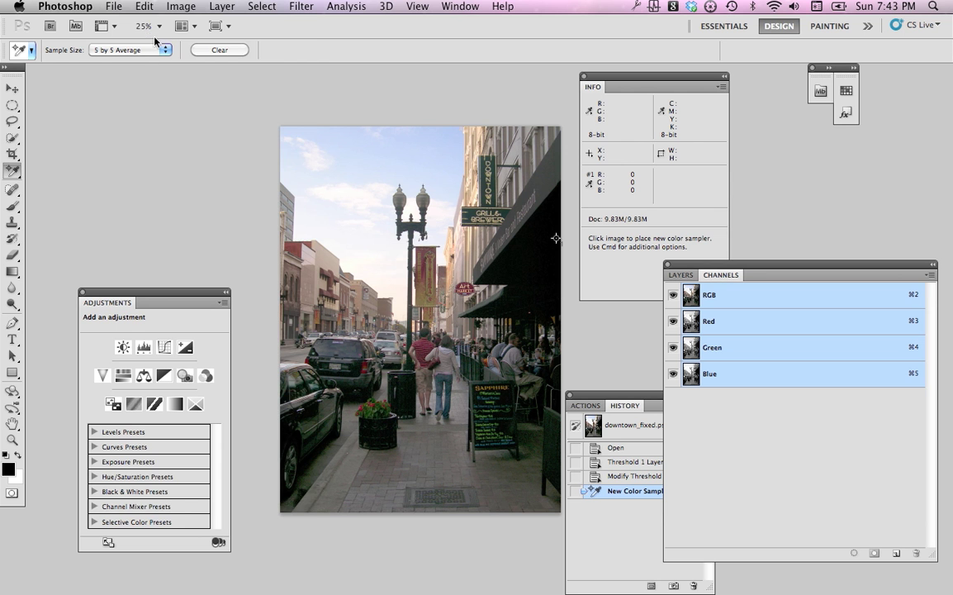
{"action": "left_click", "coordinate": [145, 7]}
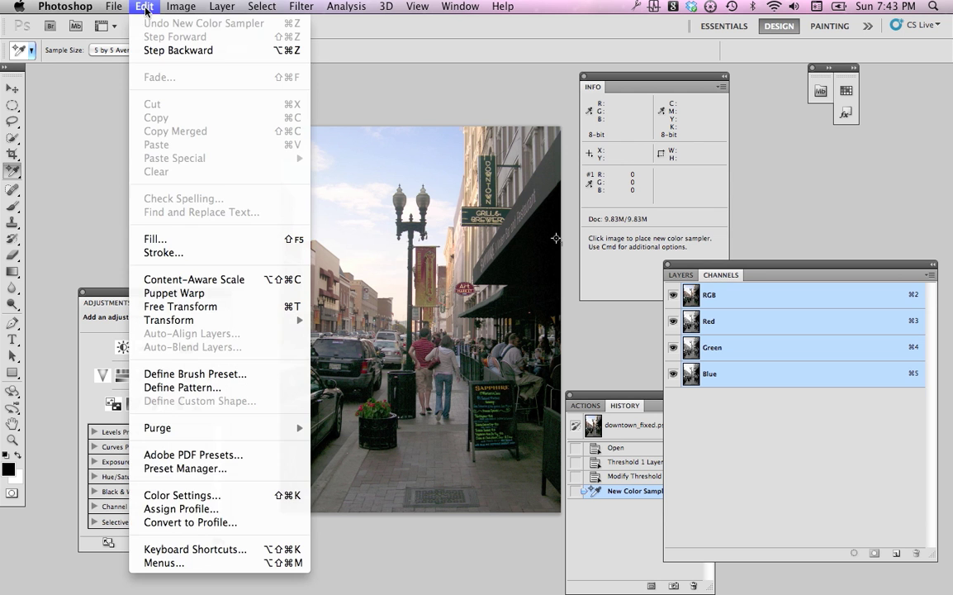
{"action": "left_click", "coordinate": [179, 522]}
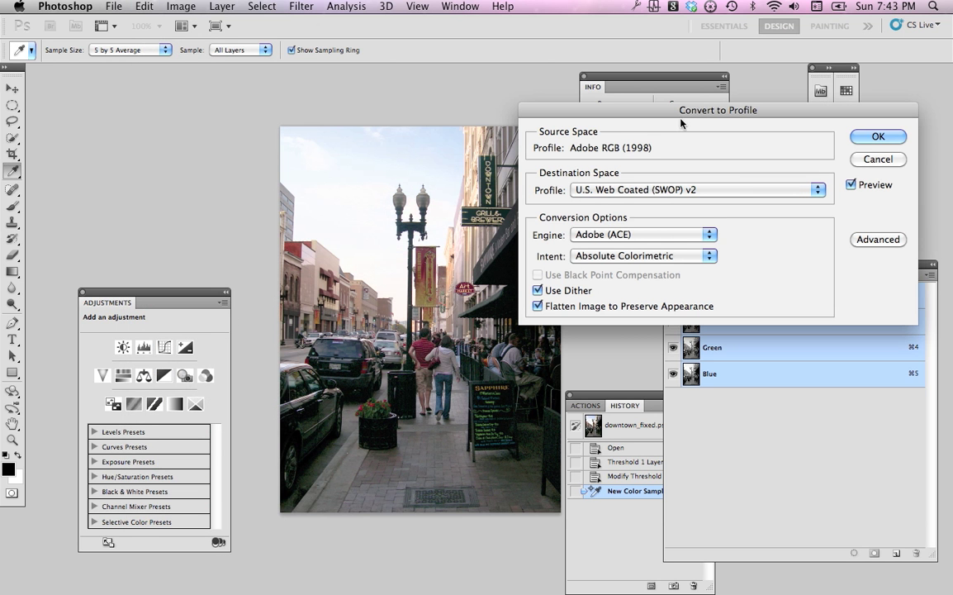
{"action": "left_click_drag", "start_coordinate": [683, 114], "coordinate": [577, 119]}
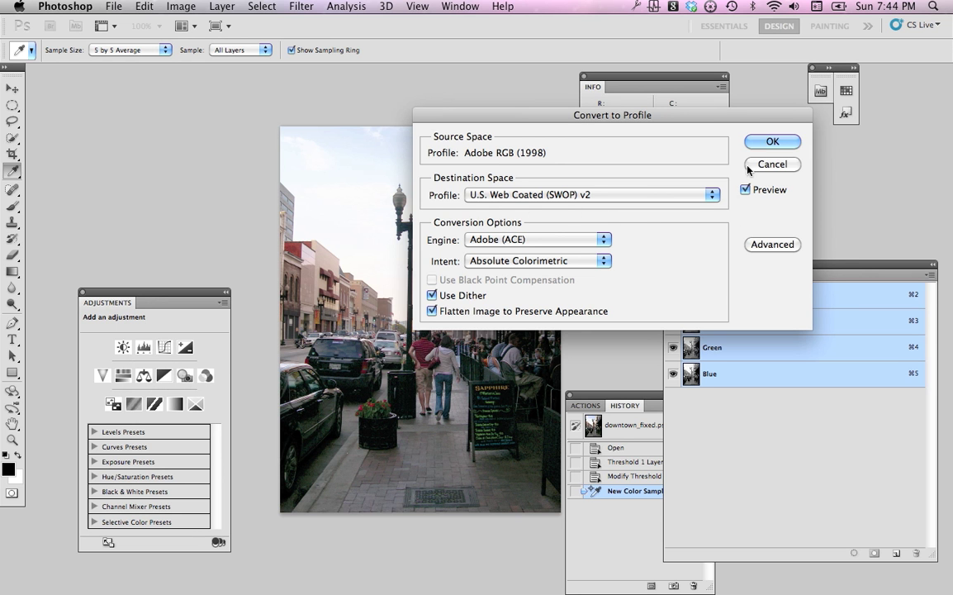
{"action": "left_click", "coordinate": [746, 190]}
{"action": "left_click_drag", "start_coordinate": [707, 118], "coordinate": [849, 53]}
Compare the CMYK preview against the original, then apply the SWOP v2 conversion
{"action": "left_click", "coordinate": [886, 124]}
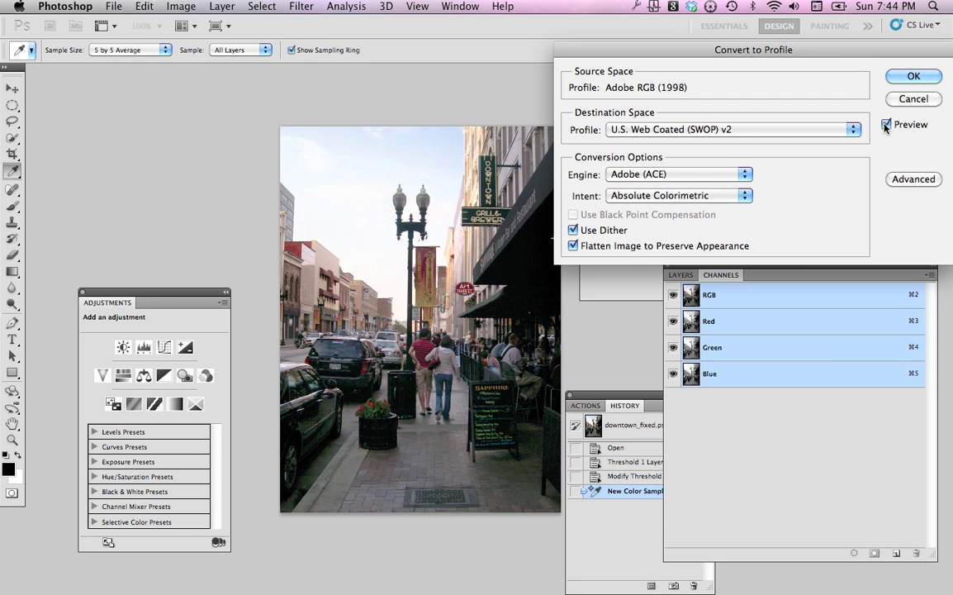
{"action": "left_click", "coordinate": [886, 125]}
{"action": "left_click", "coordinate": [886, 125]}
{"action": "left_click", "coordinate": [886, 125]}
{"action": "left_click", "coordinate": [887, 124]}
{"action": "left_click", "coordinate": [914, 76]}
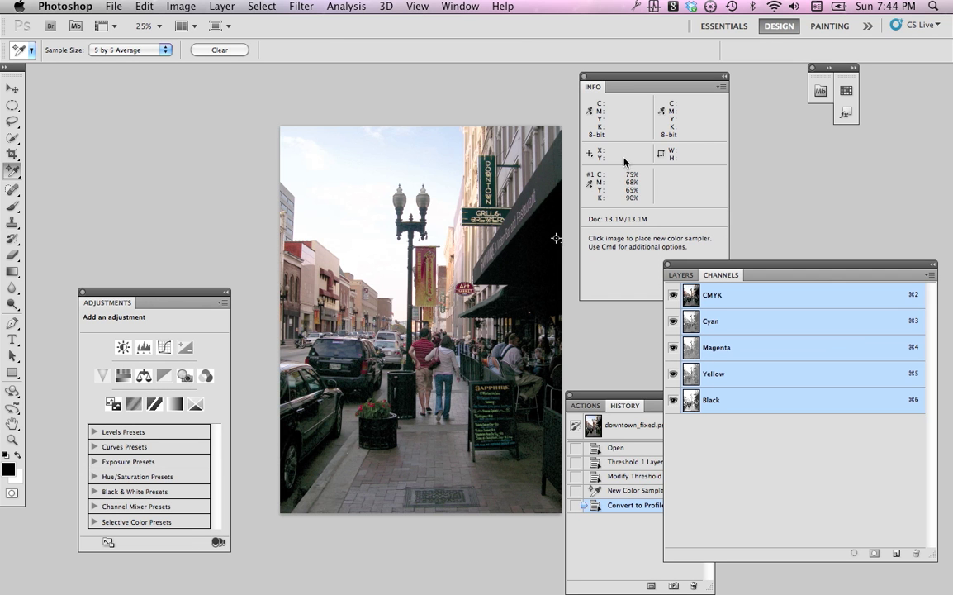
Switch sampler #1's Info readout to Total Ink, showing 298%
{"action": "left_click", "coordinate": [590, 183]}
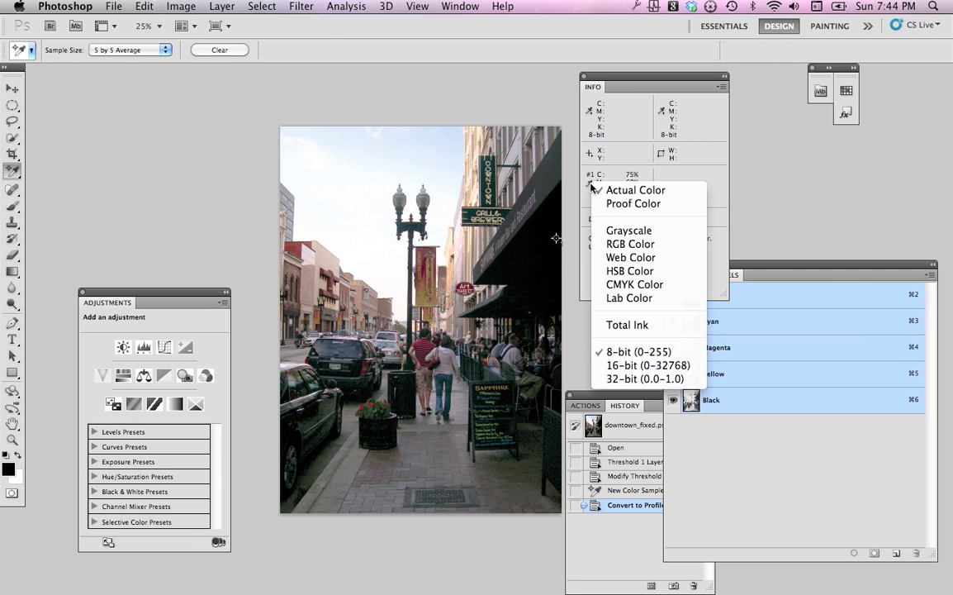
{"action": "left_click", "coordinate": [611, 324]}
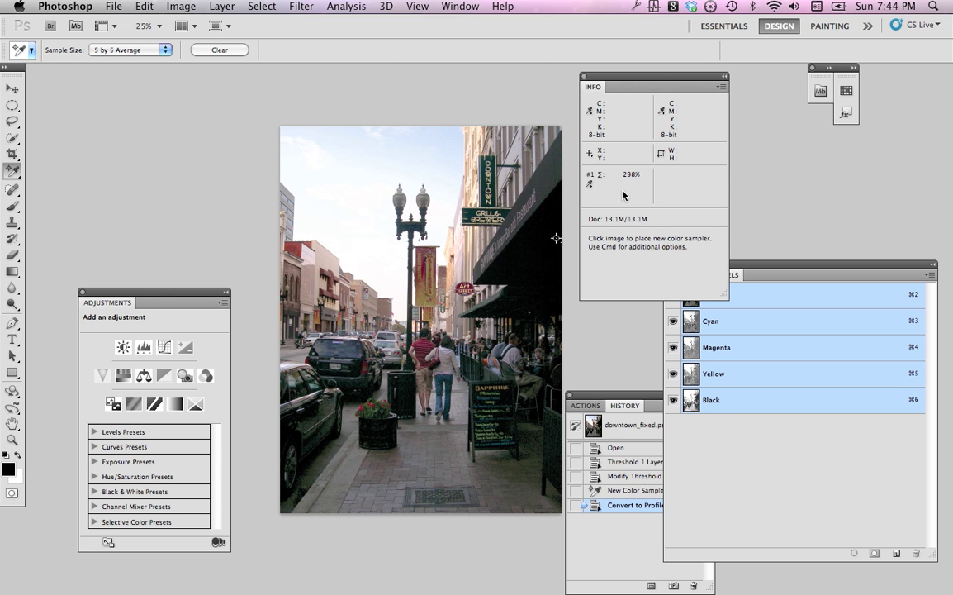
Duplicate the converted image and delete its existing colour sampler
{"action": "key", "text": "super+grave"}
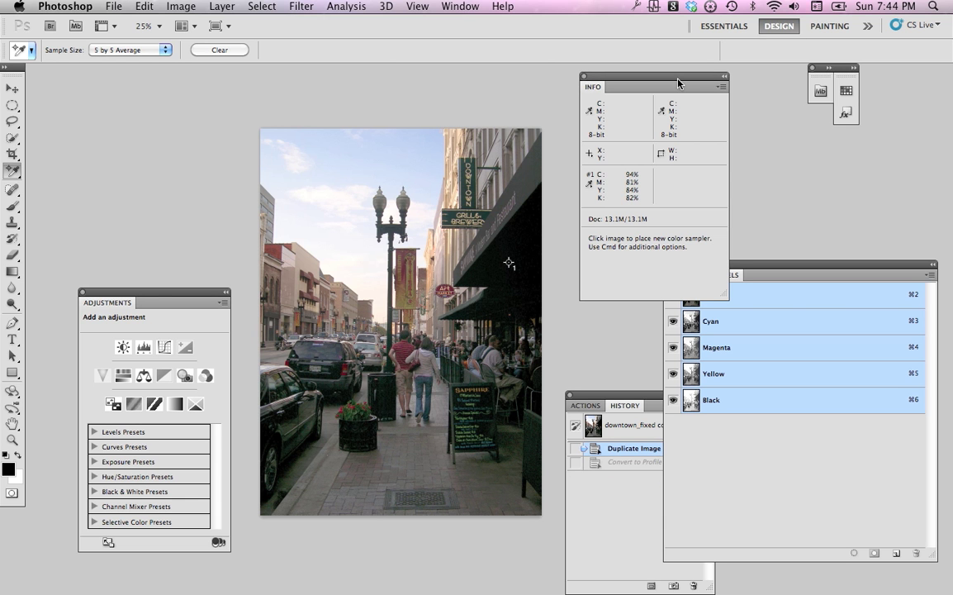
{"action": "left_click_drag", "start_coordinate": [677, 83], "coordinate": [647, 74]}
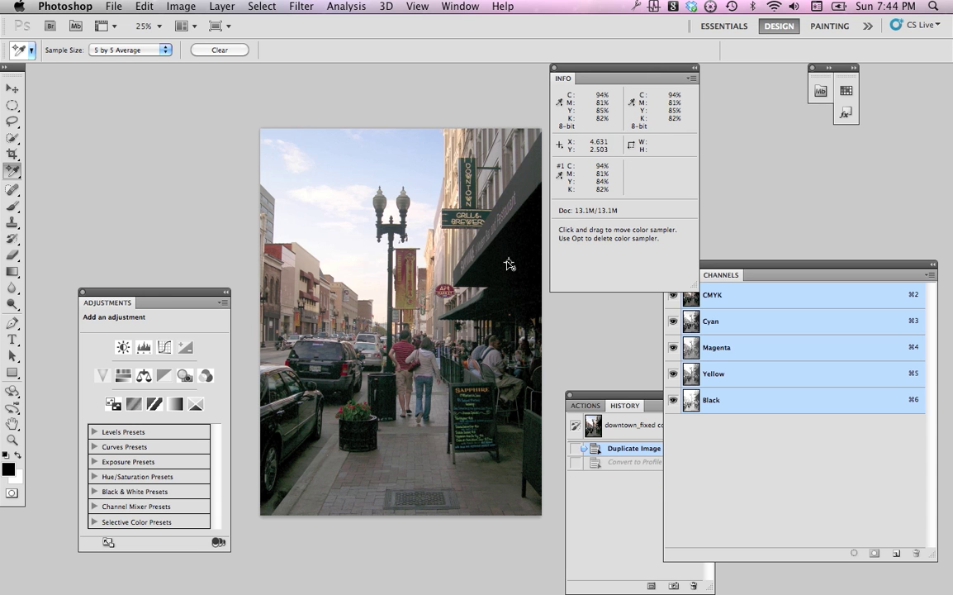
{"action": "right_click", "coordinate": [509, 263]}
{"action": "left_click", "coordinate": [517, 270]}
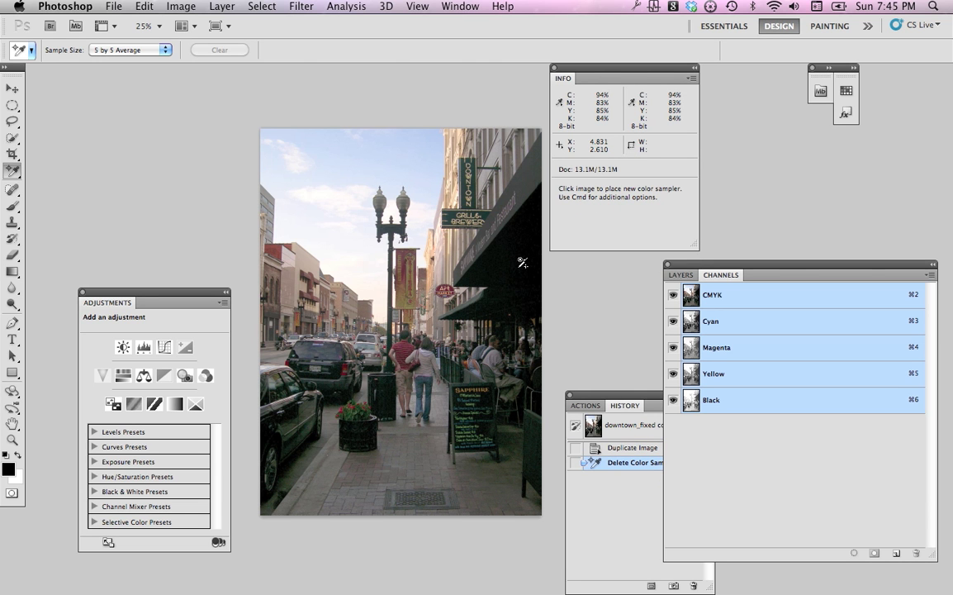
Use a temporary Threshold layer to place a sampler on the darkest spot, then delete it
{"action": "left_click", "coordinate": [681, 276]}
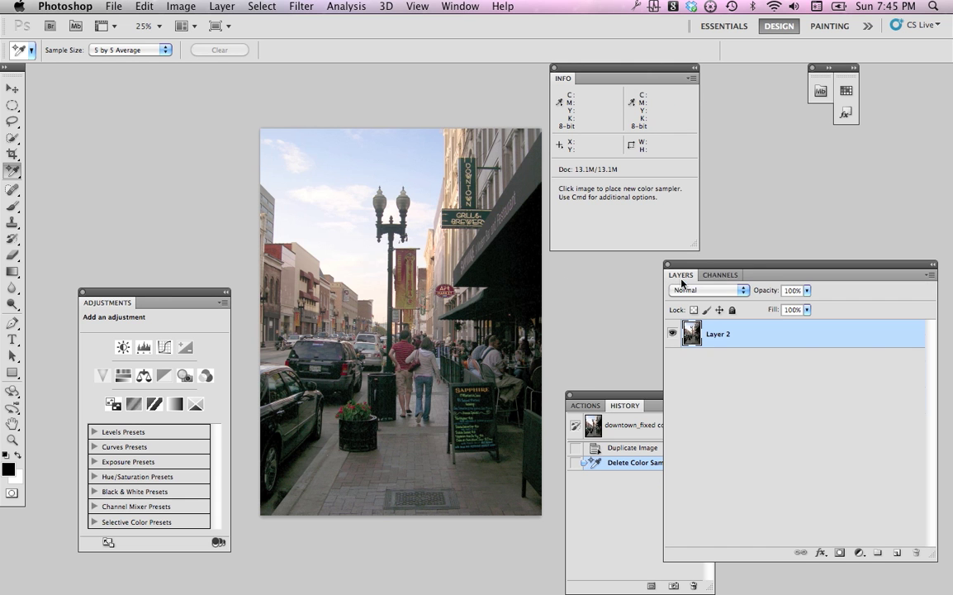
{"action": "left_click", "coordinate": [154, 402]}
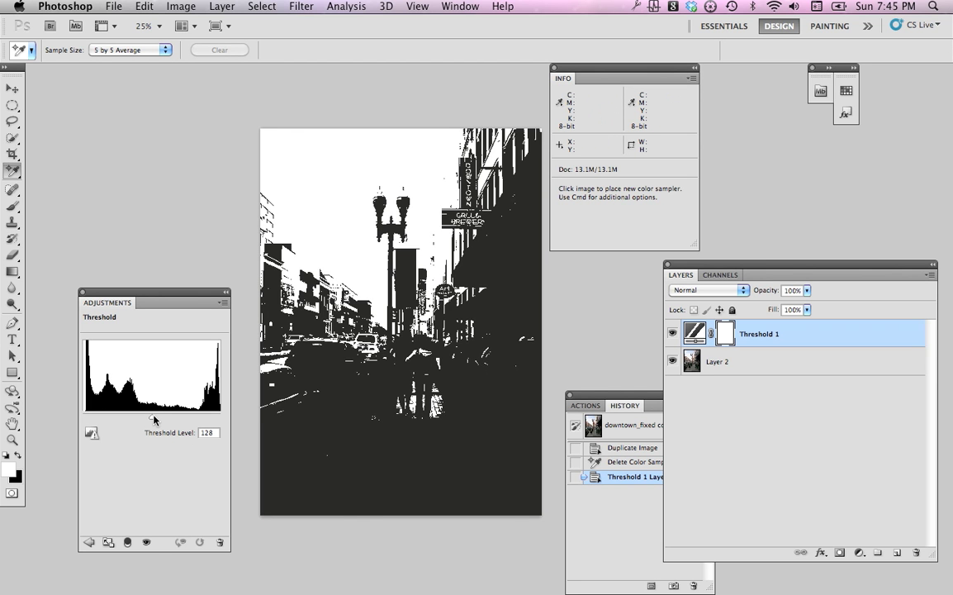
{"action": "left_click_drag", "start_coordinate": [152, 417], "coordinate": [88, 421]}
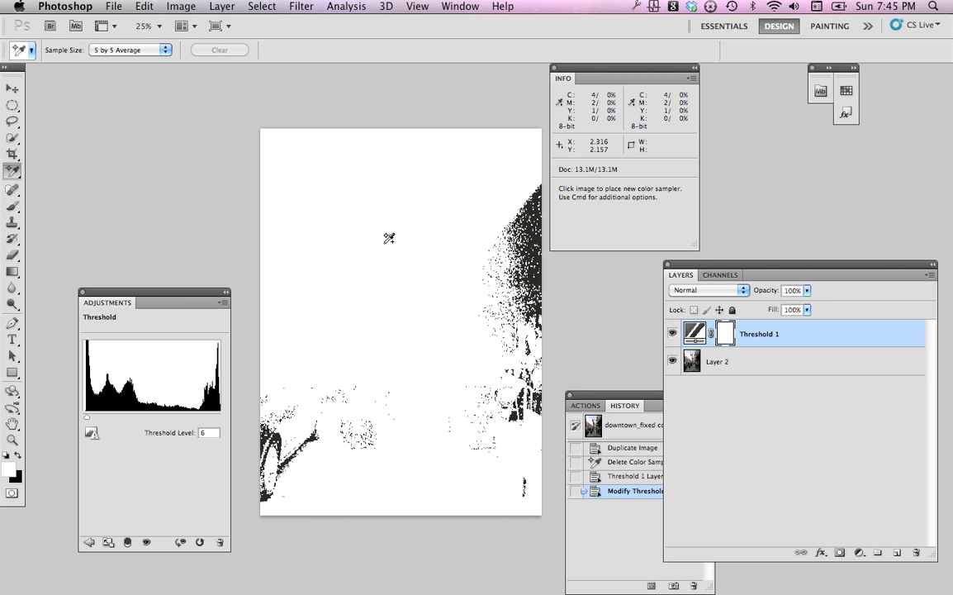
{"action": "left_click", "coordinate": [541, 235]}
{"action": "left_click", "coordinate": [672, 333]}
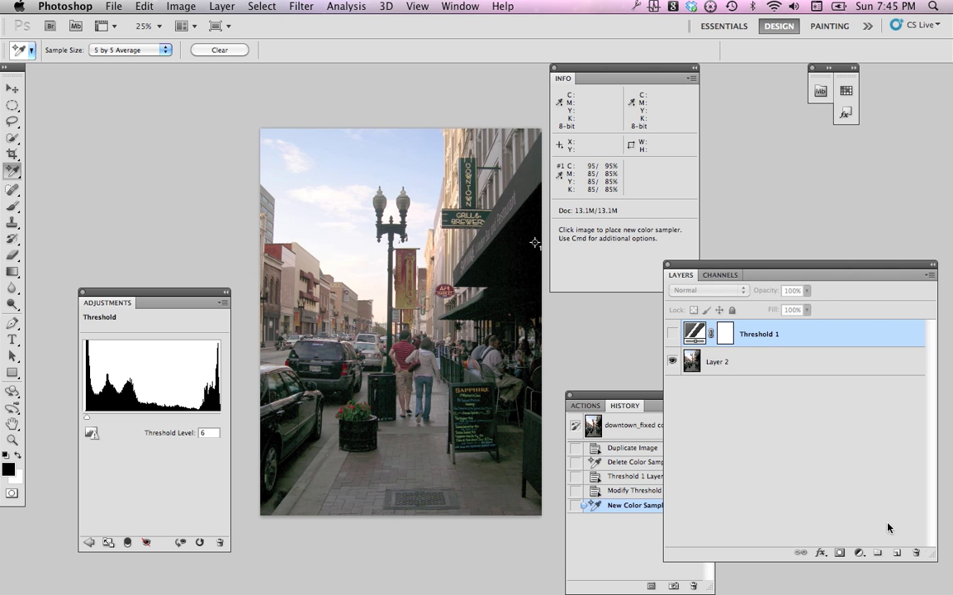
{"action": "left_click", "coordinate": [915, 552]}
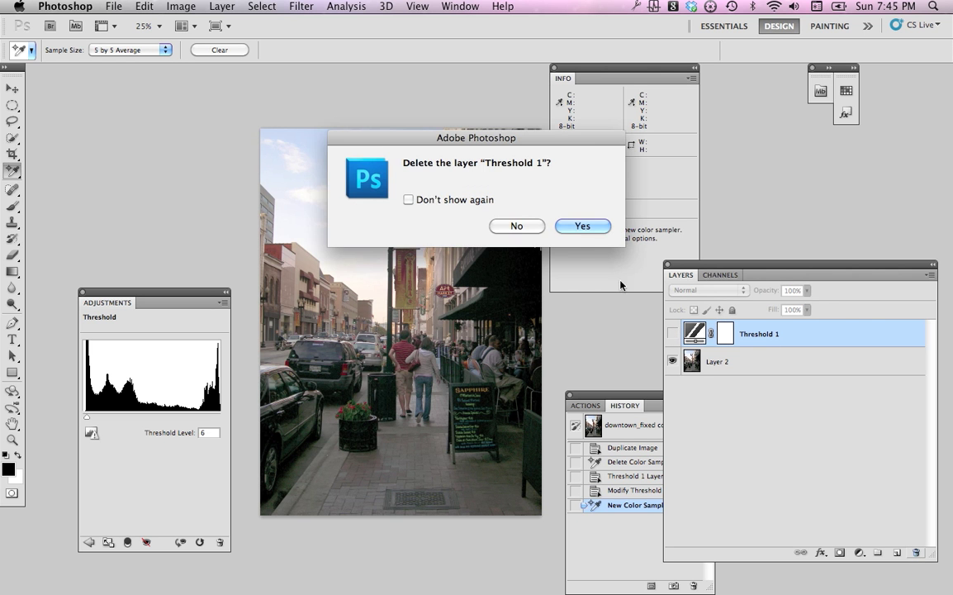
{"action": "left_click", "coordinate": [583, 226]}
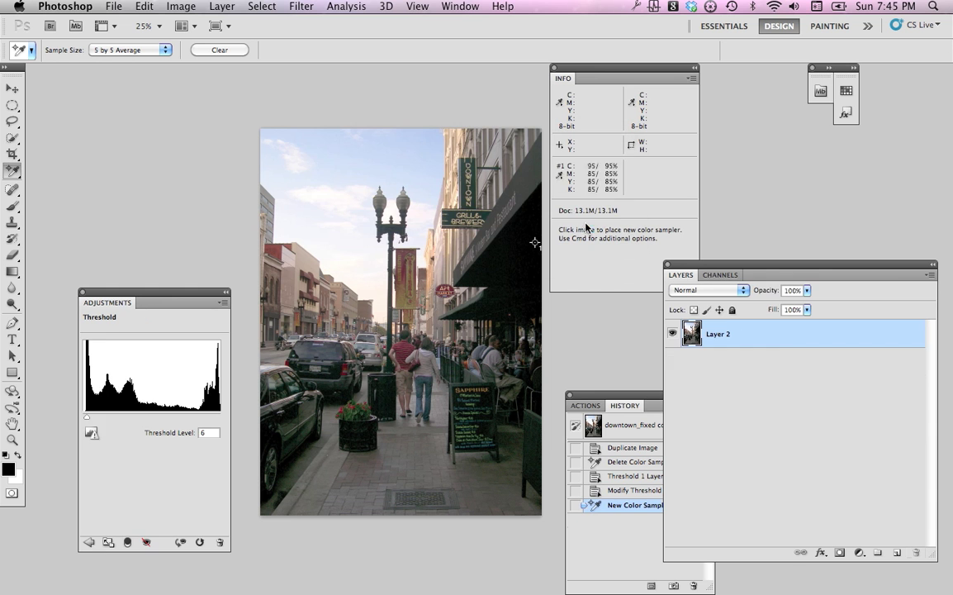
Set the sampler's Info readout to Total Ink, now reading 350%
{"action": "left_click", "coordinate": [561, 177]}
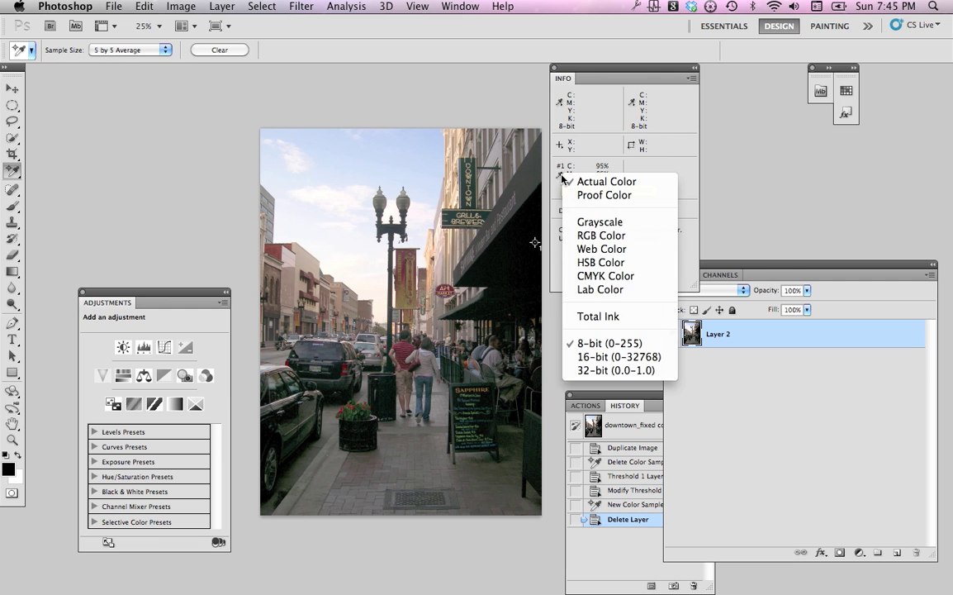
{"action": "left_click", "coordinate": [592, 317]}
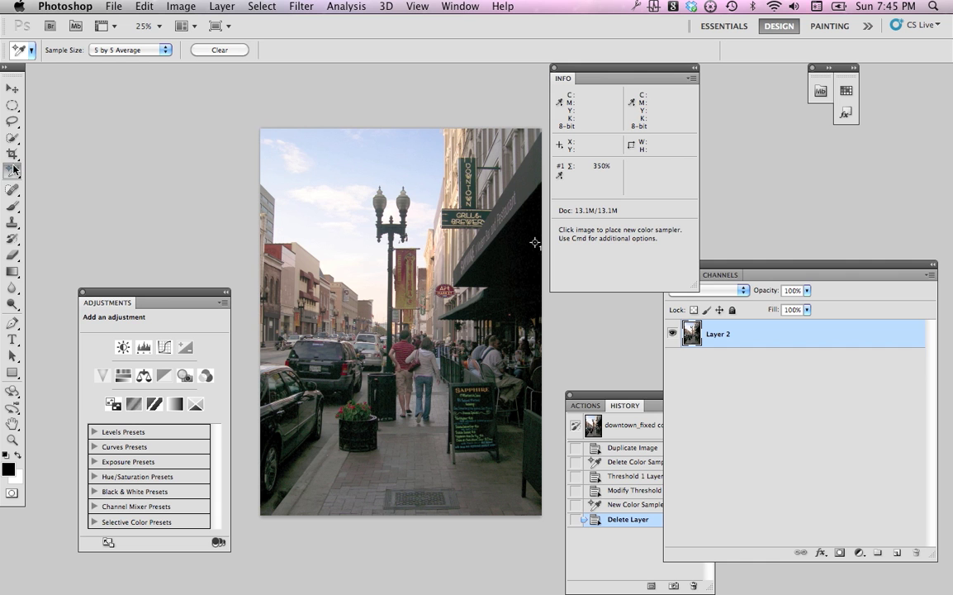
Quick-select the dark awning and extend the selection with Select > Similar to all dark areas
{"action": "left_click", "coordinate": [13, 138]}
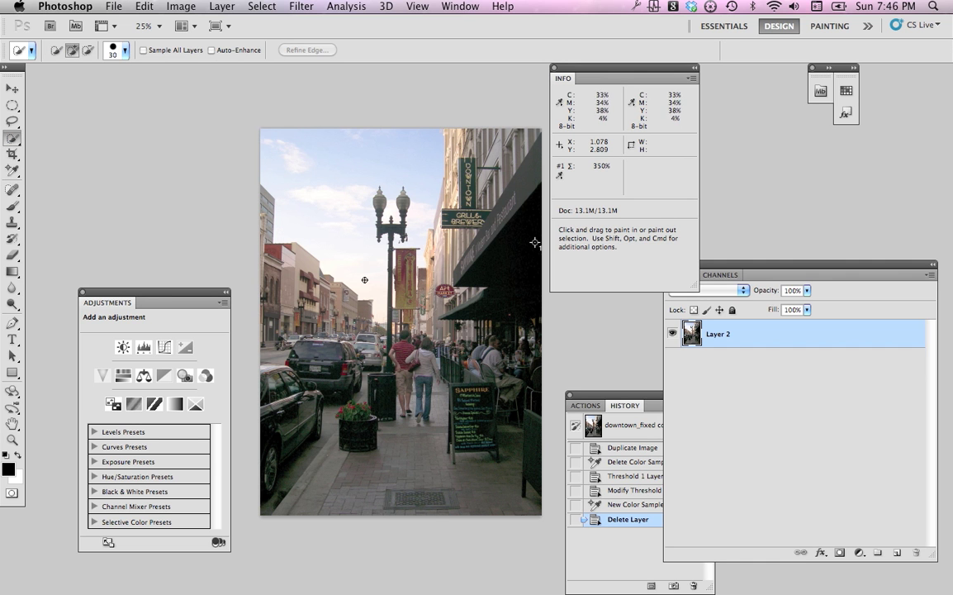
{"action": "left_click", "coordinate": [522, 250]}
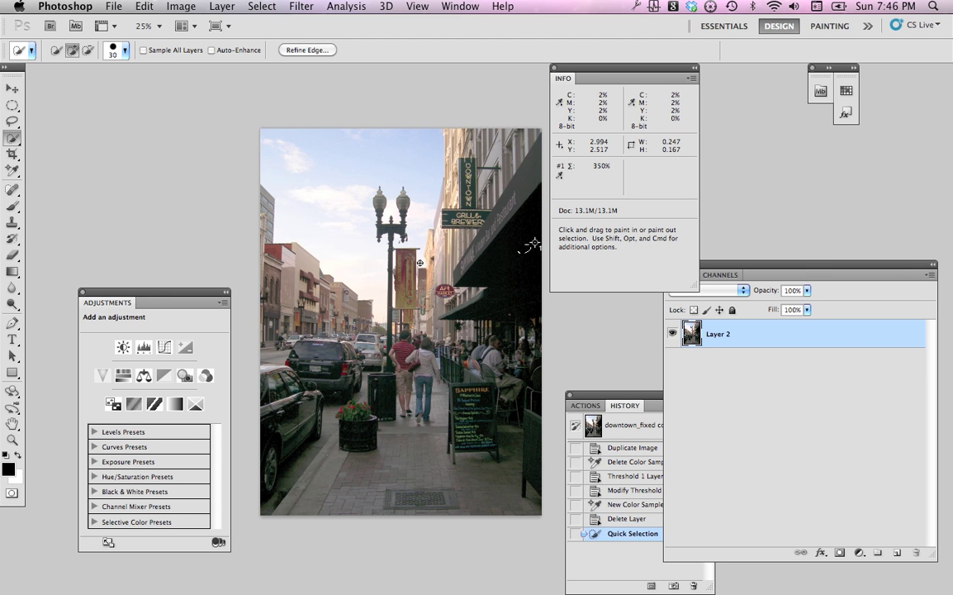
{"action": "left_click", "coordinate": [258, 7]}
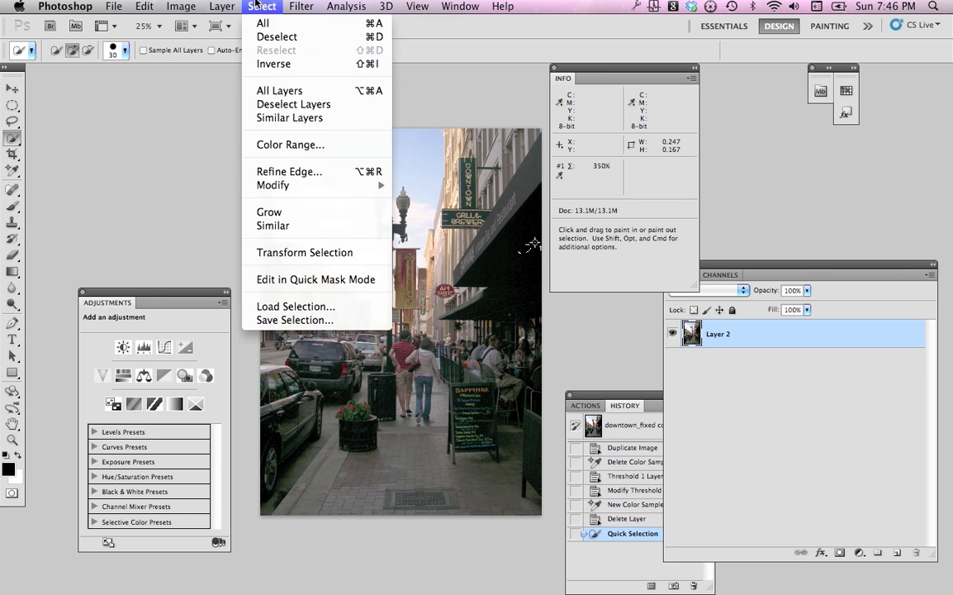
{"action": "left_click", "coordinate": [276, 227]}
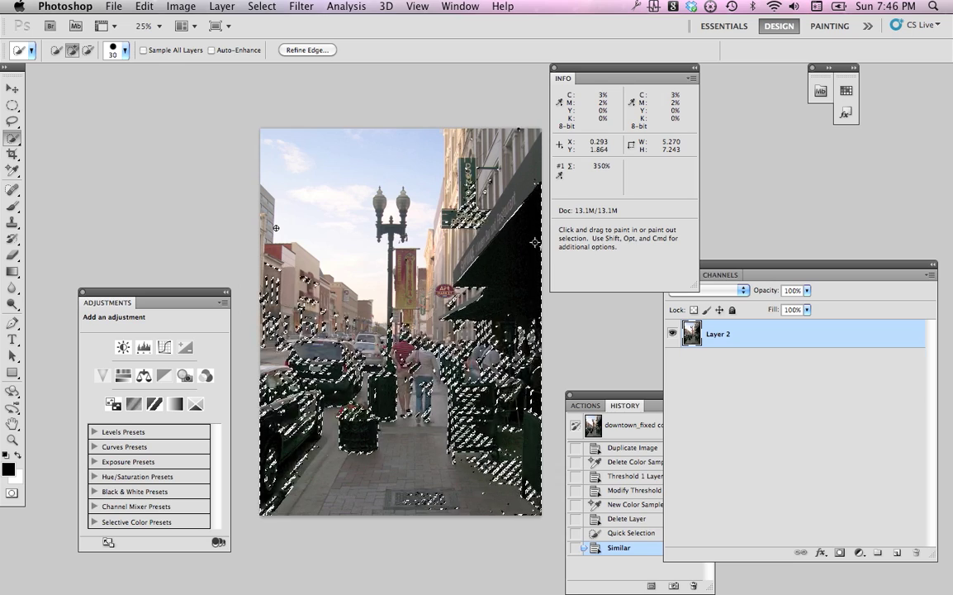
{"action": "key", "text": "super+d"}
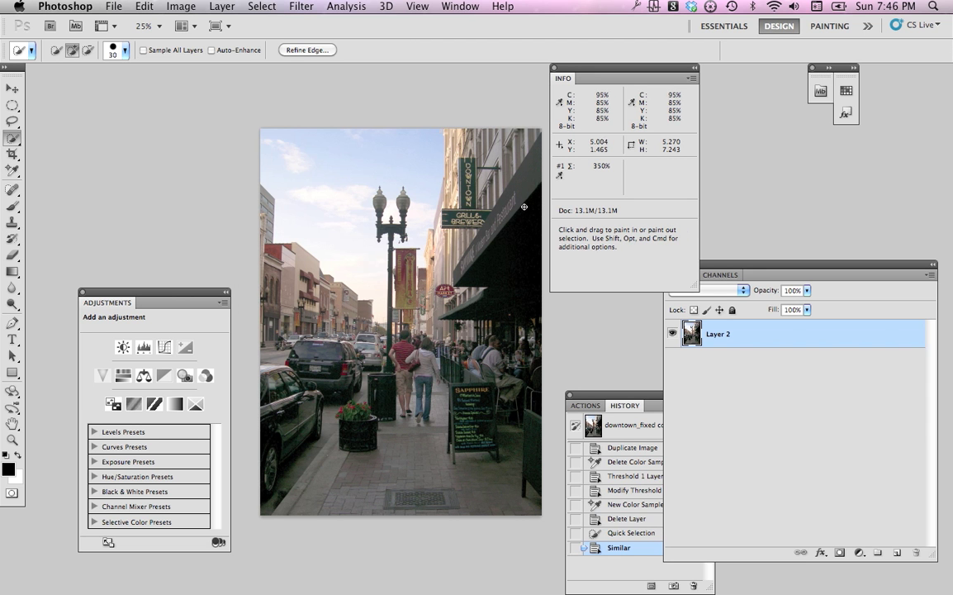
{"action": "left_click", "coordinate": [180, 6]}
Open Selective Color and choose Blacks as the colour range
{"action": "mouse_move", "coordinate": [179, 48]}
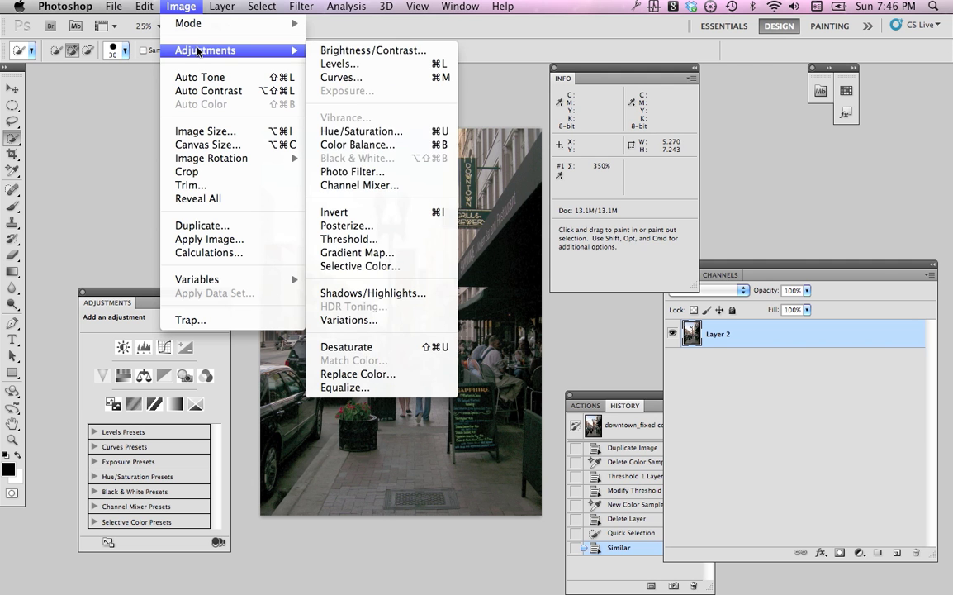
{"action": "left_click", "coordinate": [402, 267]}
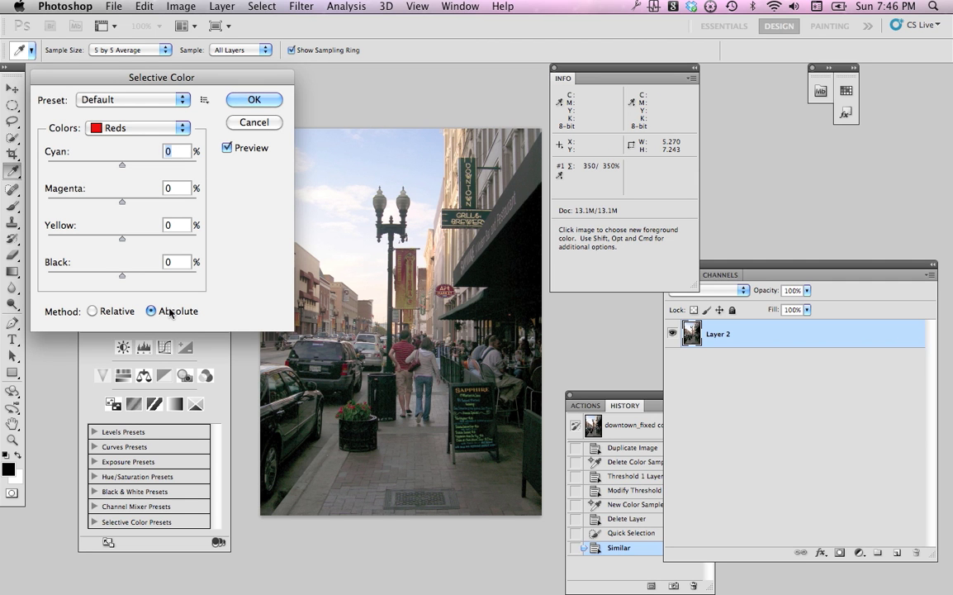
{"action": "left_click", "coordinate": [168, 129]}
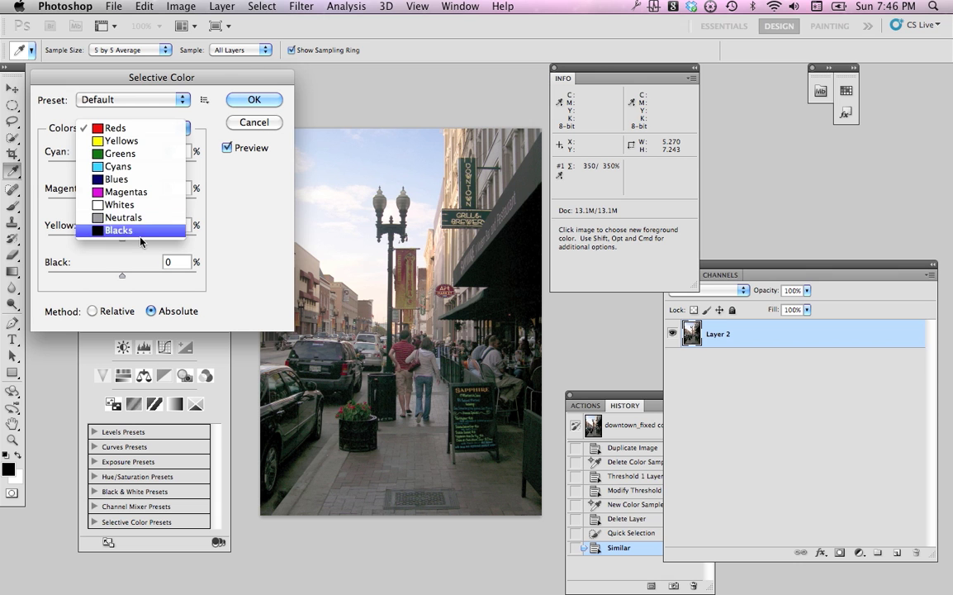
{"action": "left_click", "coordinate": [141, 234]}
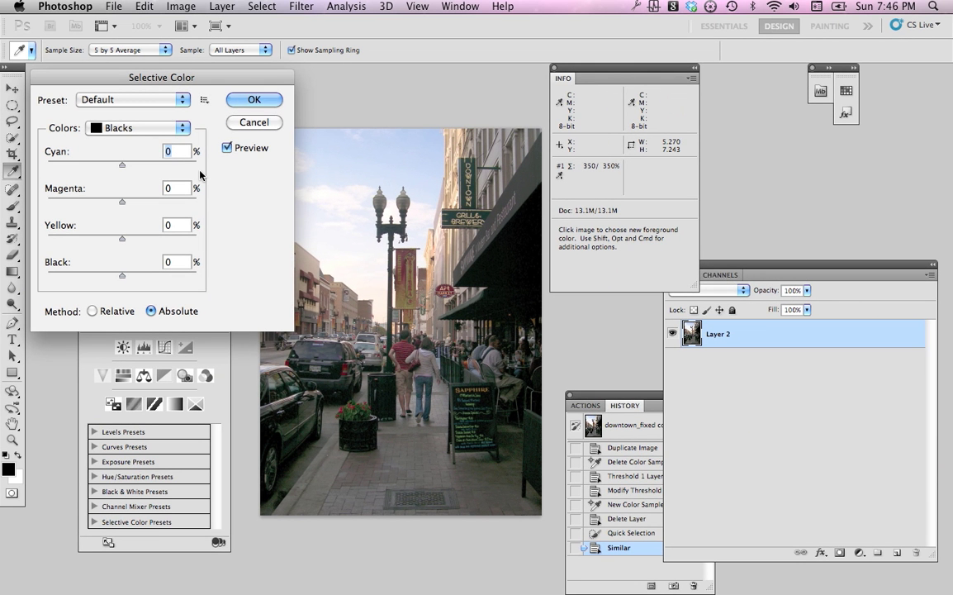
Enter −18 for cyan, magenta and yellow and +4 for black in Blacks
{"action": "type", "text": "-18"}
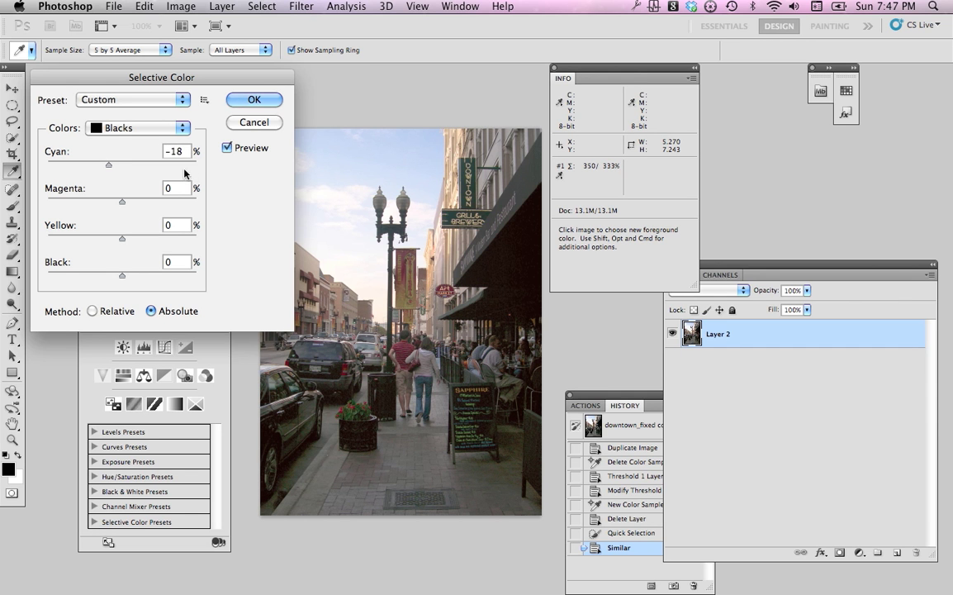
{"action": "left_click_drag", "start_coordinate": [183, 150], "coordinate": [154, 168]}
{"action": "key", "text": "Tab"}
{"action": "type", "text": "-18"}
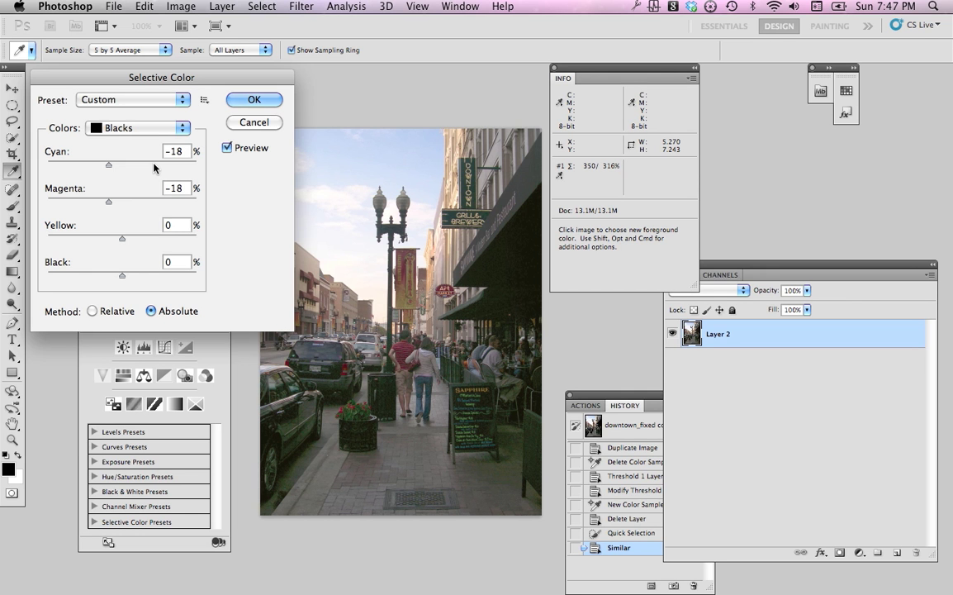
{"action": "key", "text": "Tab"}
{"action": "type", "text": "-18"}
{"action": "key", "text": "Tab"}
{"action": "type", "text": "4"}
Lower cyan, magenta and yellow in Blacks to −19%
{"action": "key", "text": "Down"}
{"action": "double_click", "coordinate": [184, 152]}
{"action": "key", "text": "Tab"}
{"action": "key", "text": "Down"}
{"action": "key", "text": "Tab"}
{"action": "key", "text": "Down"}
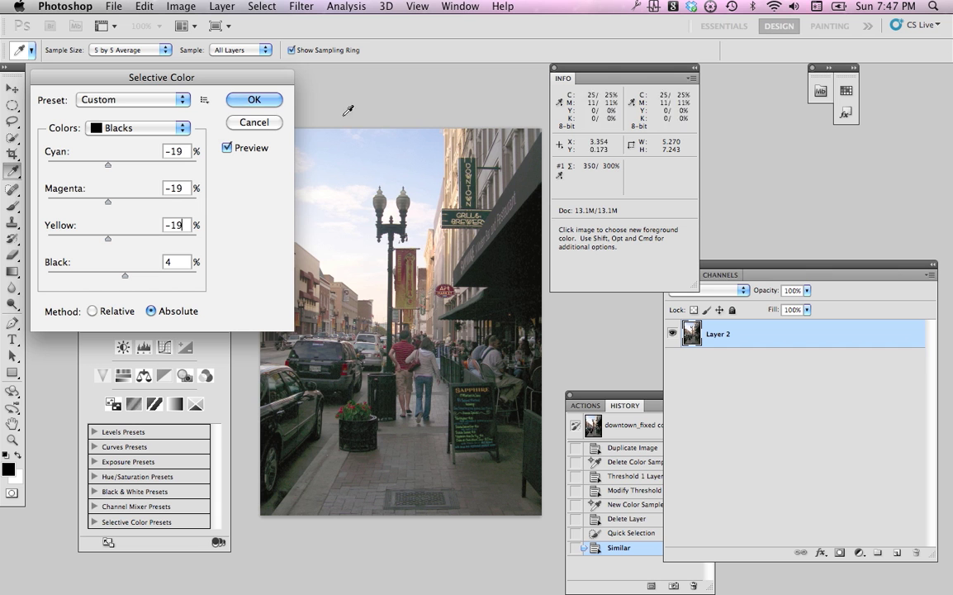
Compare the photo with and without the adjustment, then apply Selective Color
{"action": "left_click", "coordinate": [227, 148]}
{"action": "left_click", "coordinate": [228, 148]}
{"action": "left_click", "coordinate": [227, 148]}
{"action": "left_click", "coordinate": [227, 148]}
{"action": "left_click", "coordinate": [227, 148]}
{"action": "left_click", "coordinate": [227, 147]}
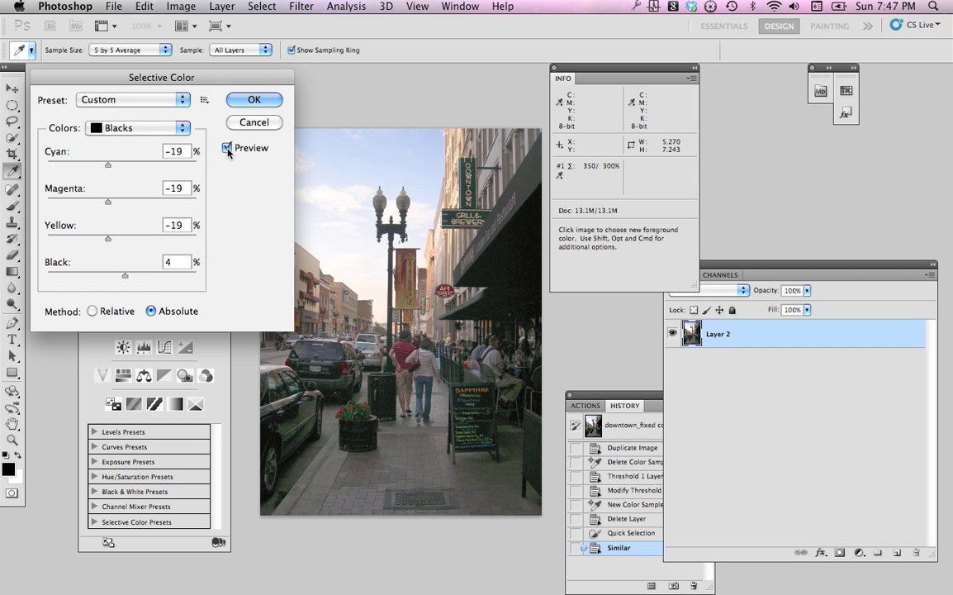
{"action": "left_click", "coordinate": [245, 100]}
{"action": "key", "text": "w"}
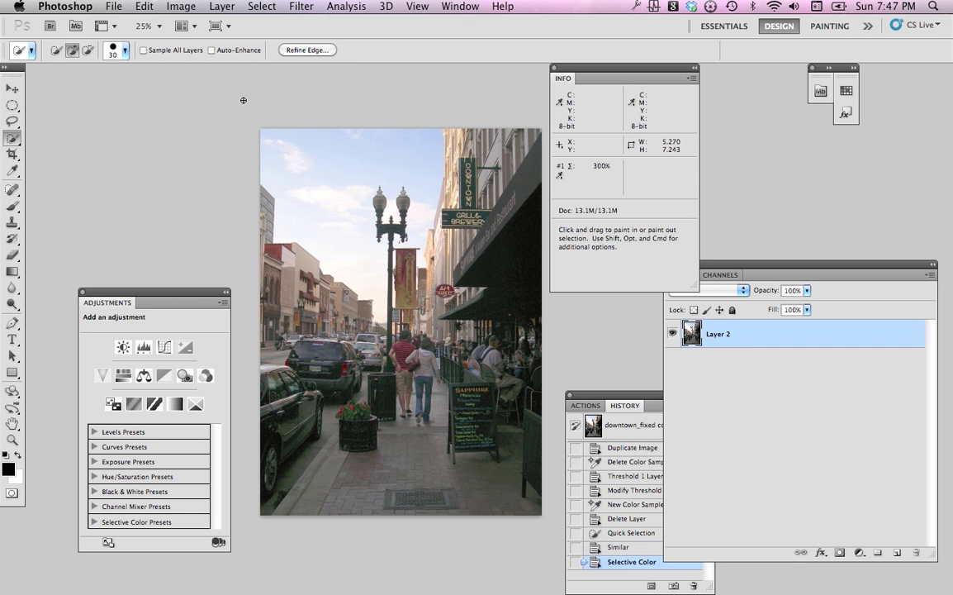